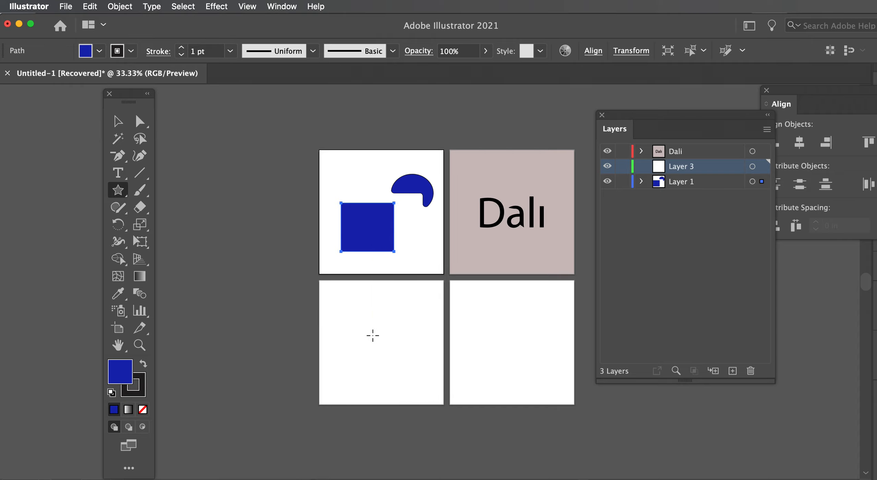
# Create an 8-point star in the lower-left artboard with Radius 1 of 0.1472 in and Radius 2 of 0.8944 in
pyautogui.click(374, 334)
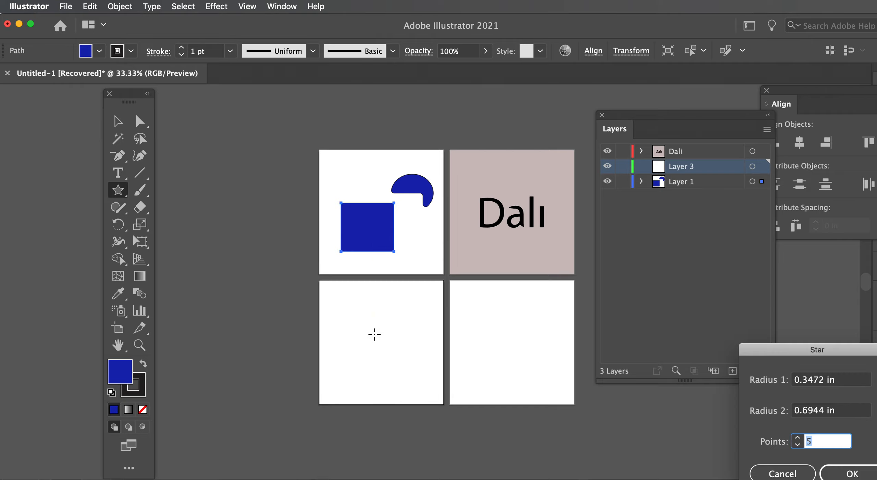
pyautogui.moveTo(783, 351); pyautogui.dragTo(434, 221)
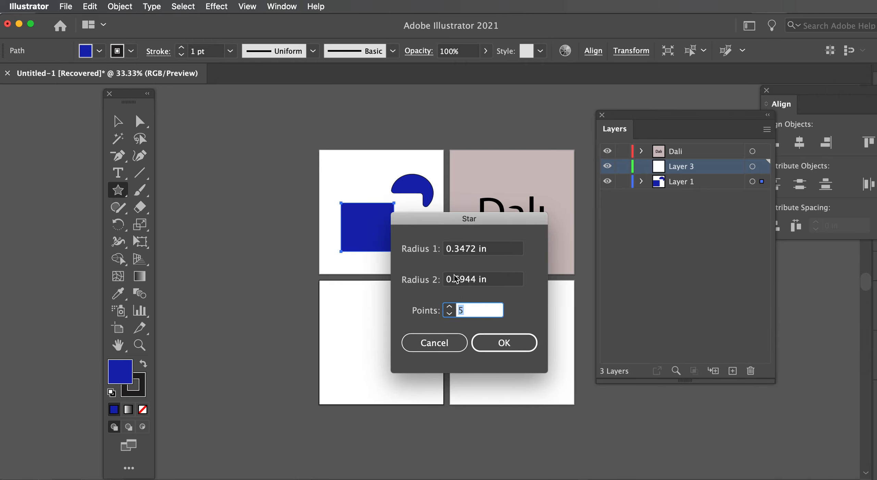
pyautogui.click(450, 307)
pyautogui.click(450, 307)
pyautogui.click(450, 307)
pyautogui.moveTo(461, 252); pyautogui.dragTo(455, 254)
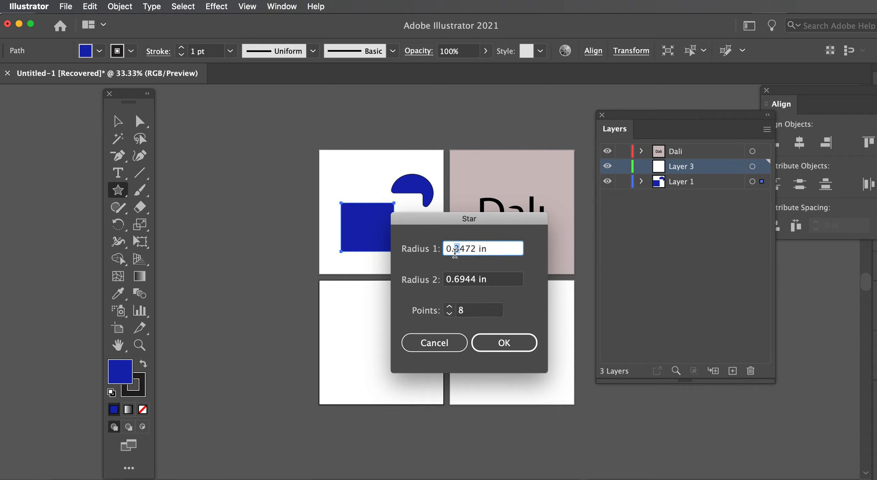
pyautogui.write('1')
pyautogui.click(459, 284)
pyautogui.moveTo(460, 283); pyautogui.dragTo(454, 283)
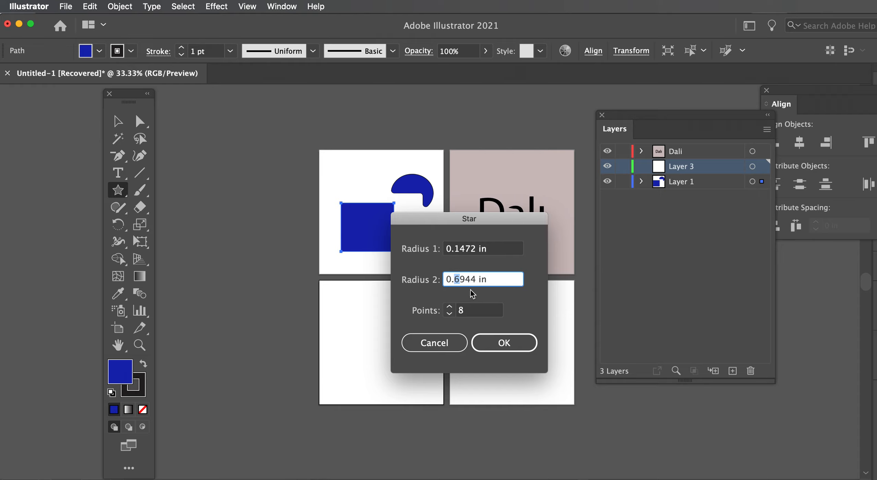
pyautogui.write('8')
pyautogui.click(506, 343)
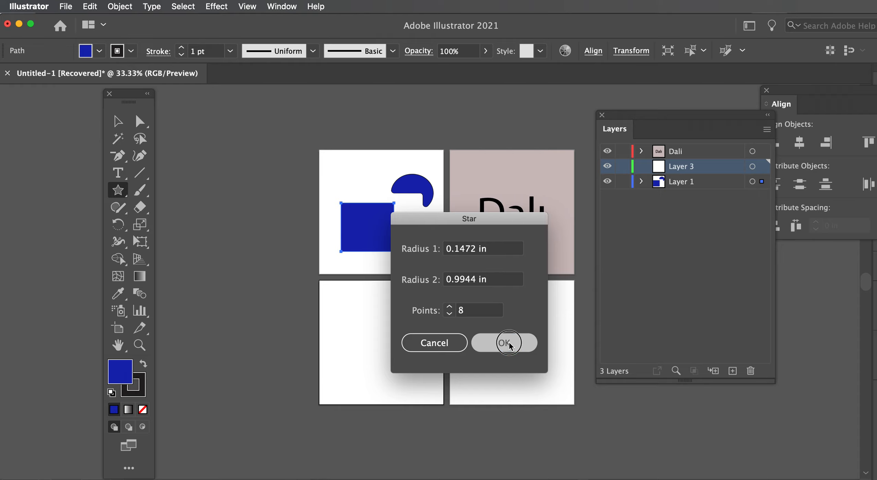
# Enlarge the star and centre it within the lower-left artboard
pyautogui.click(118, 121)
pyautogui.moveTo(393, 353); pyautogui.dragTo(431, 393)
pyautogui.moveTo(391, 352); pyautogui.dragTo(378, 342)
pyautogui.click(520, 339)
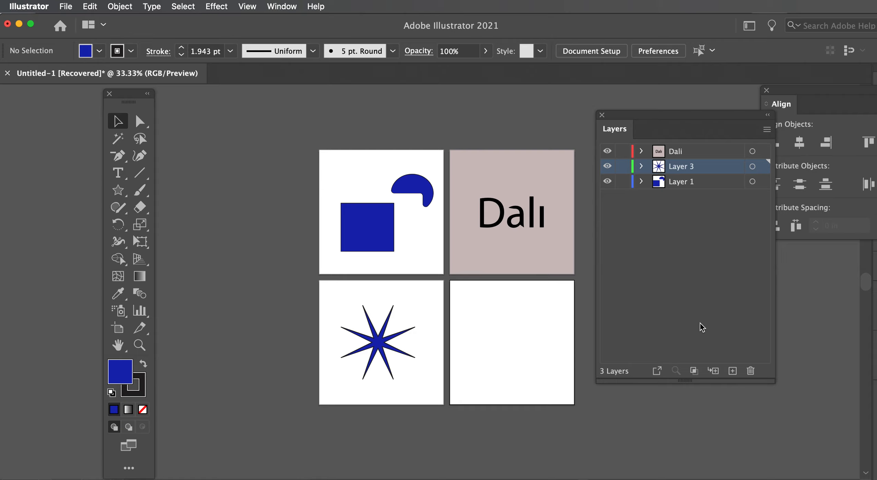
# Rename Layer 3 as Star and move it to the top of the layer stack
pyautogui.doubleClick(683, 167)
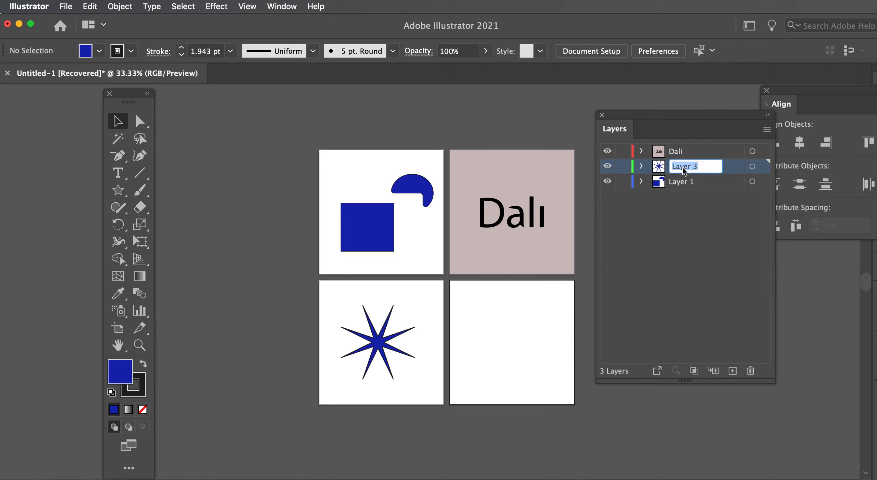
pyautogui.write('Star')
pyautogui.click(680, 266)
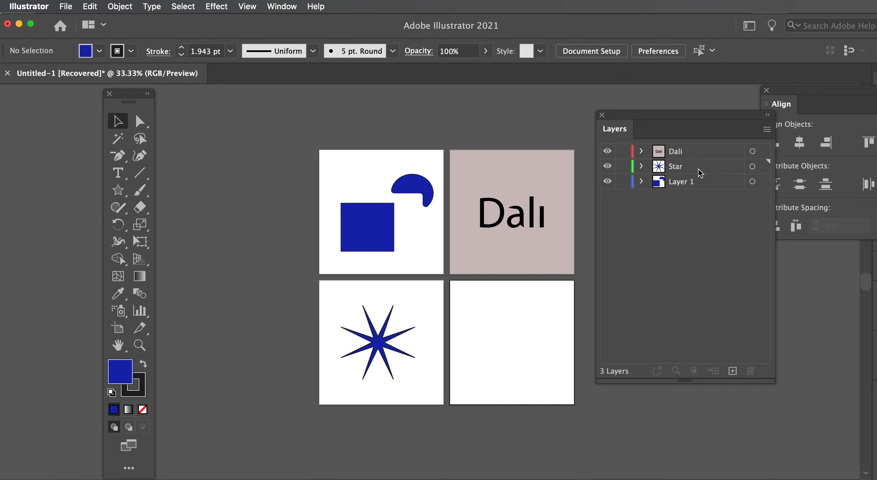
pyautogui.moveTo(700, 170)
pyautogui.mouseDown()
pyautogui.moveTo(699, 149)
pyautogui.moveTo(698, 180)
pyautogui.mouseUp()
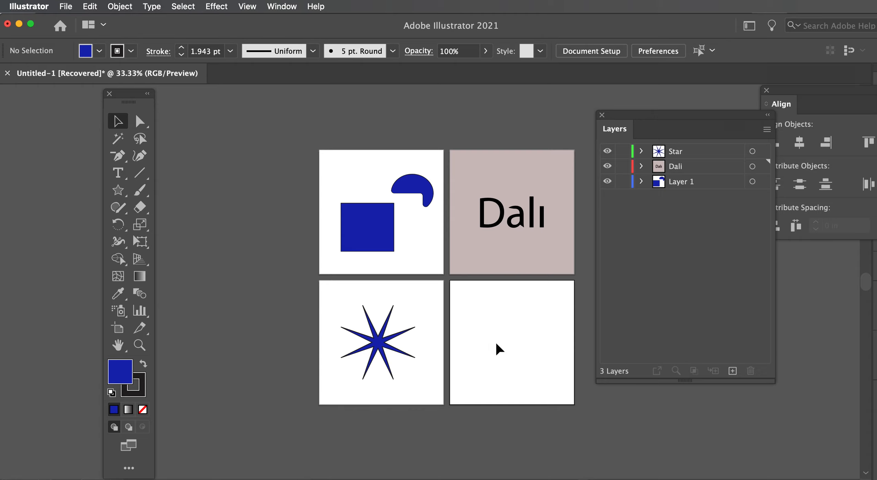
# Draw an 8-sided polygon with a 0.6944 in radius in the lower-right artboard and resize it
pyautogui.click(120, 194)
pyautogui.moveTo(121, 197); pyautogui.dragTo(167, 239)
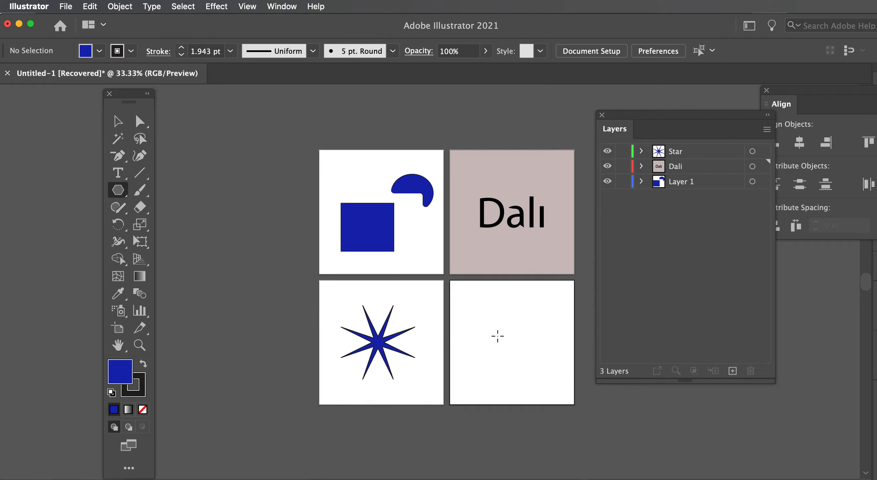
pyautogui.click(497, 337)
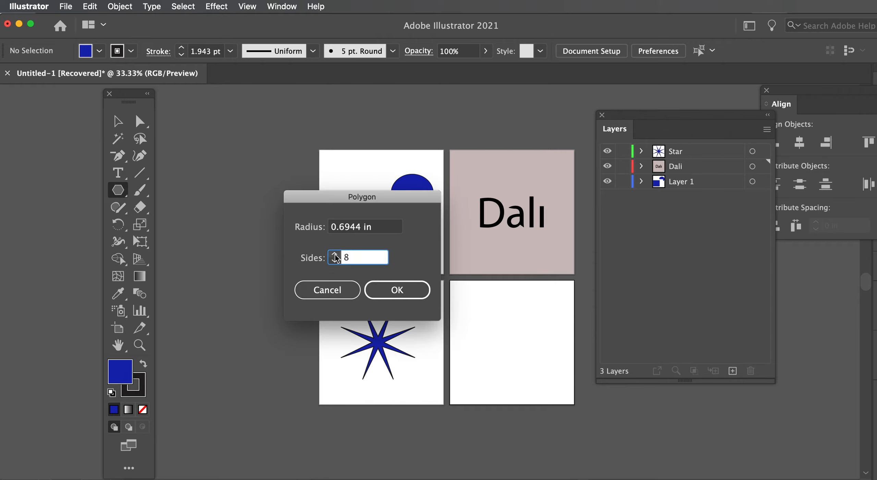
pyautogui.click(411, 292)
pyautogui.moveTo(512, 323)
pyautogui.mouseDown()
pyautogui.moveTo(542, 298)
pyautogui.moveTo(462, 368)
pyautogui.mouseUp()
# Change the octagon's fill colour to a crimson red
pyautogui.doubleClick(120, 372)
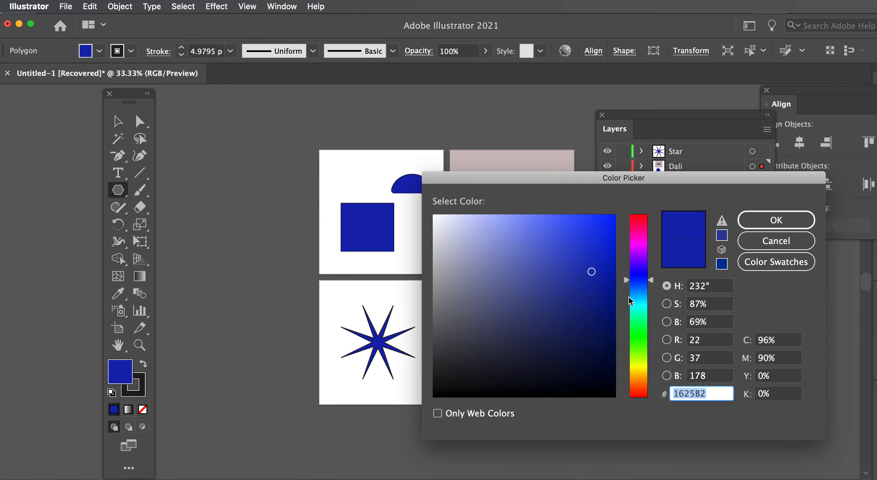
pyautogui.click(639, 221)
pyautogui.click(776, 220)
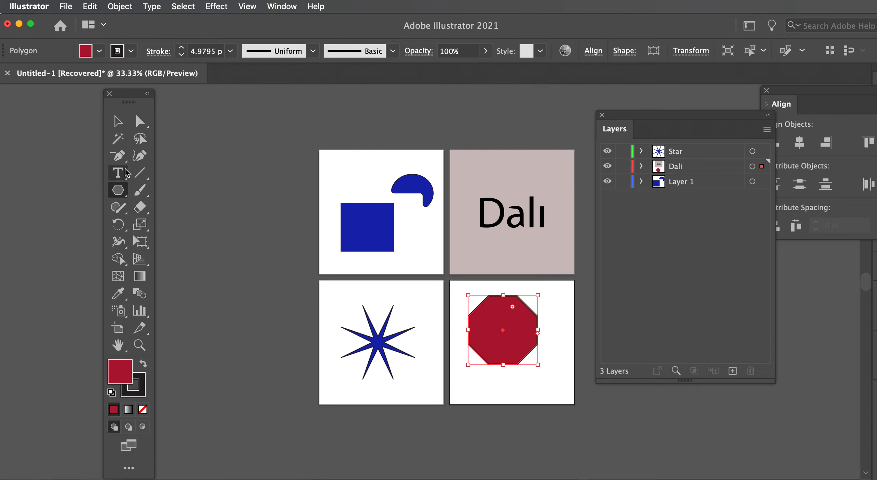
# Draw a star with the Star tool centred over the octagon in the lower-right artboard
pyautogui.click(125, 198)
pyautogui.click(165, 257)
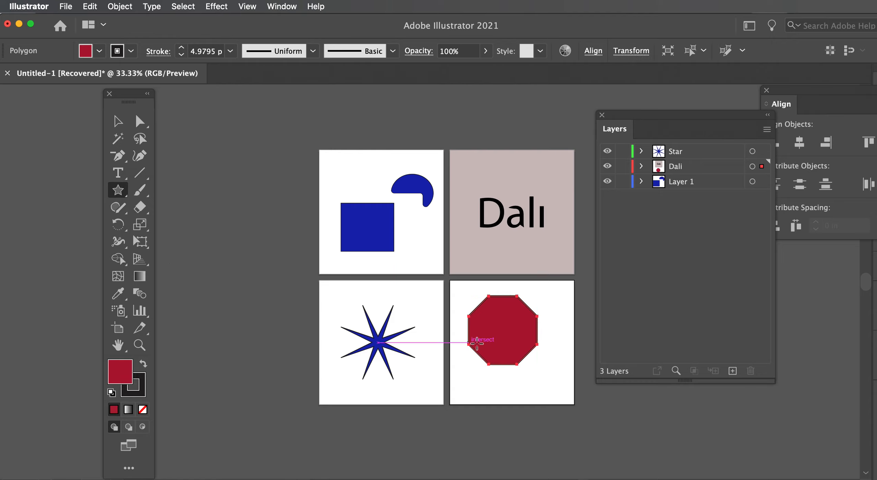
pyautogui.moveTo(508, 343); pyautogui.dragTo(536, 371)
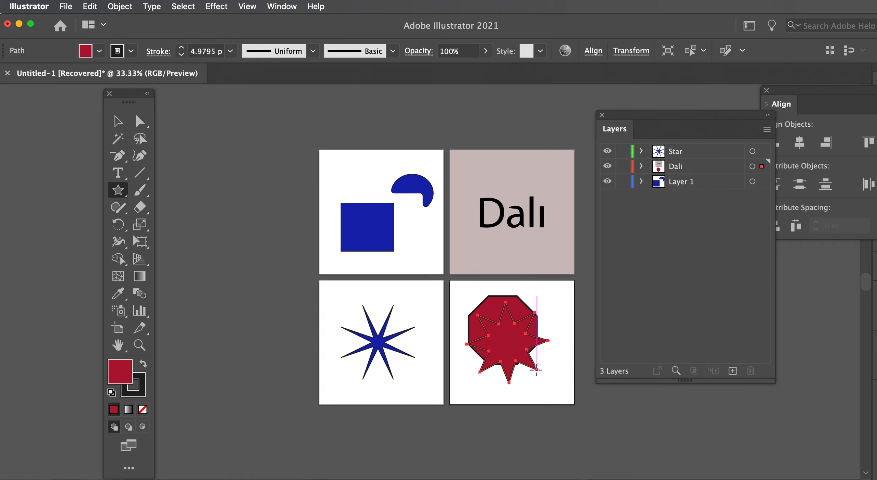
# Set the new star's fill colour to purple 5918AD
pyautogui.doubleClick(118, 375)
pyautogui.click(640, 263)
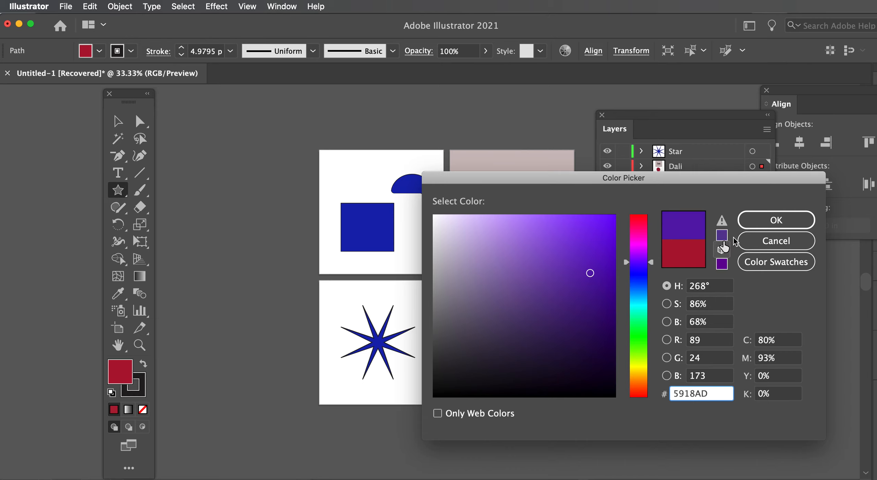
pyautogui.click(753, 221)
# Select the octagon and star together and use the Shape Builder to remove the star's central region
pyautogui.click(118, 121)
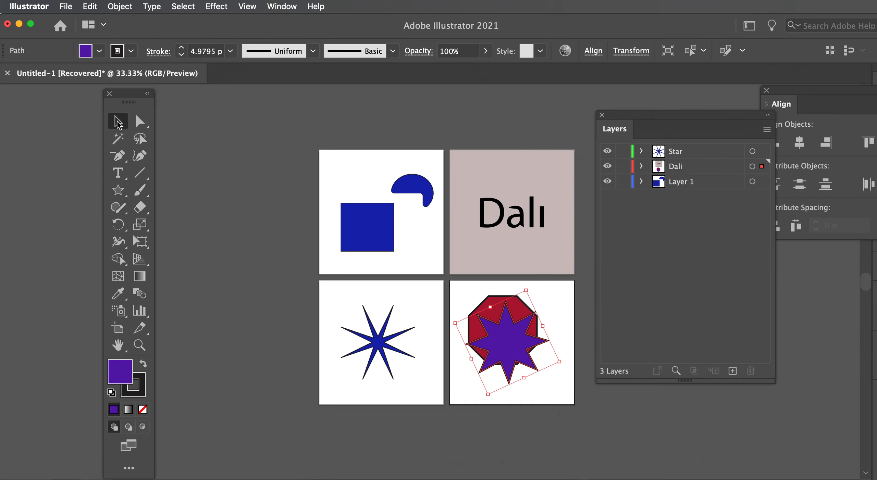
pyautogui.moveTo(468, 289); pyautogui.dragTo(500, 337)
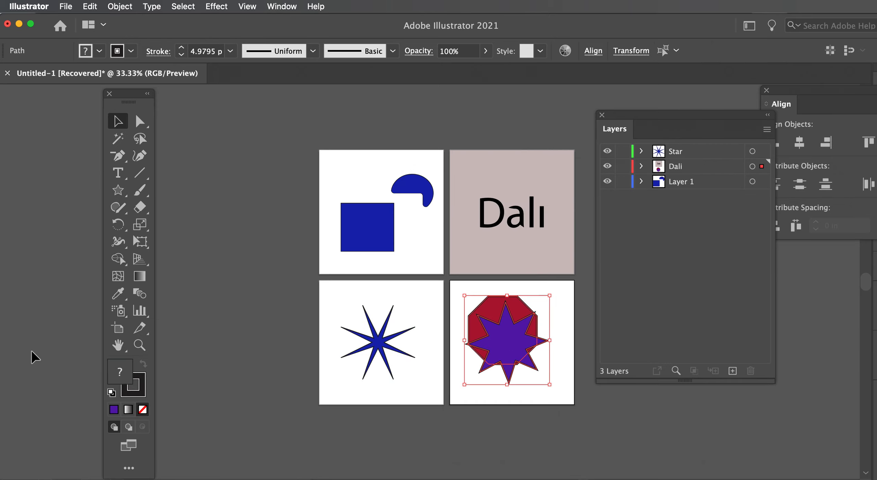
pyautogui.click(125, 260)
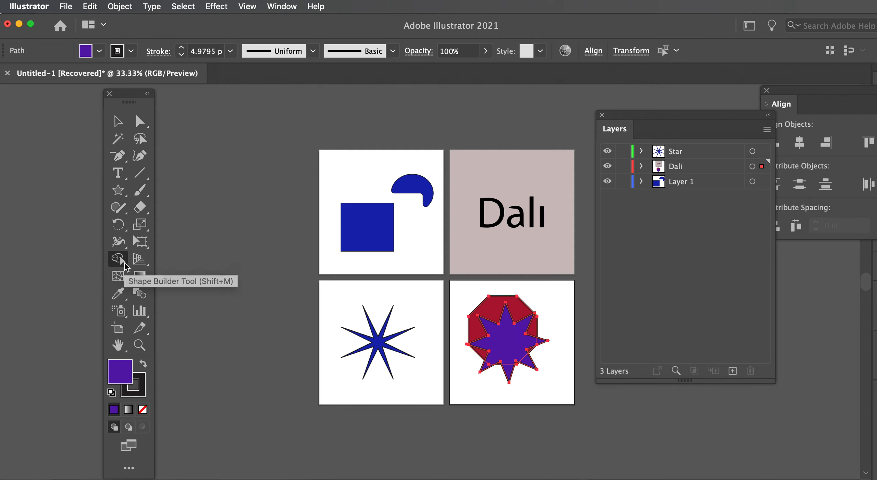
pyautogui.keyDown('alt'); pyautogui.click(515, 348); pyautogui.keyUp('alt')
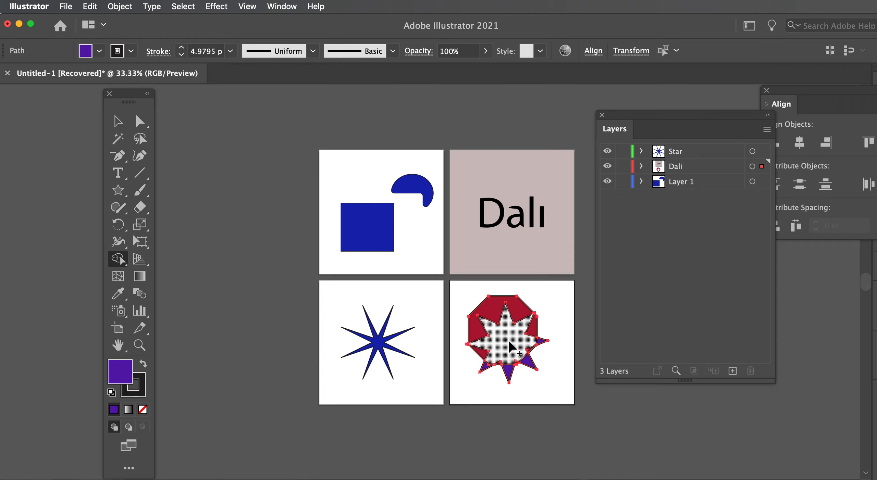
pyautogui.press('v')
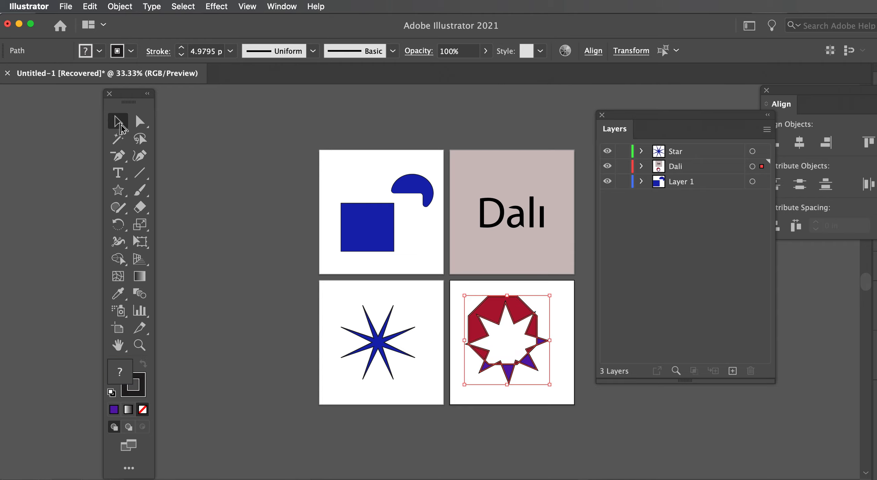
pyautogui.click(557, 398)
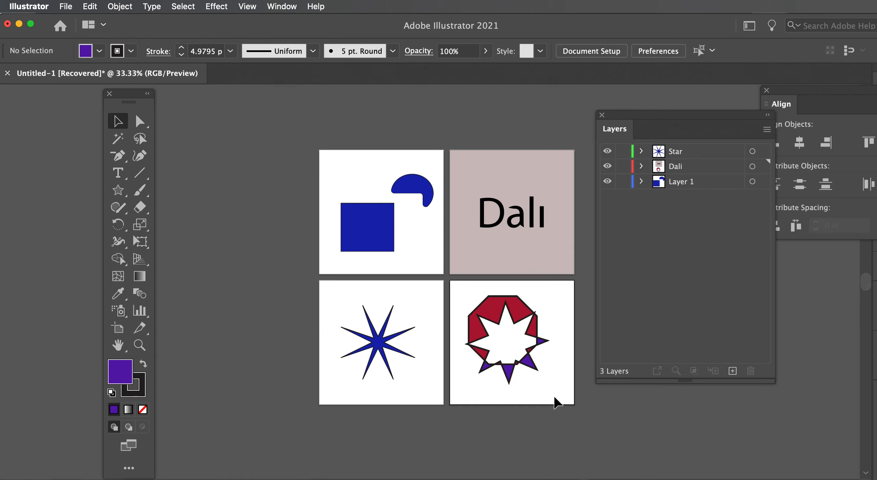
# Create a new layer and move the cut-out octagon shapes onto it, placed back in the lower-right artboard
pyautogui.moveTo(461, 283); pyautogui.dragTo(556, 384)
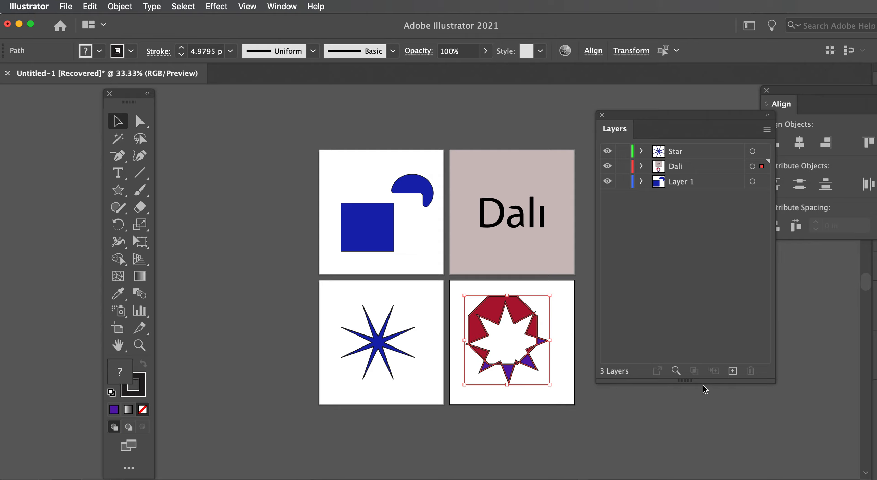
pyautogui.click(733, 372)
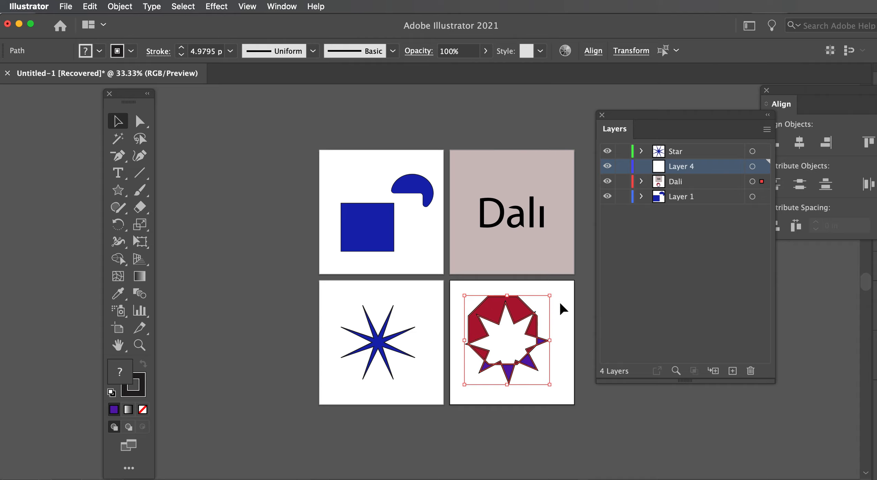
pyautogui.click(762, 182)
pyautogui.press('Delete')
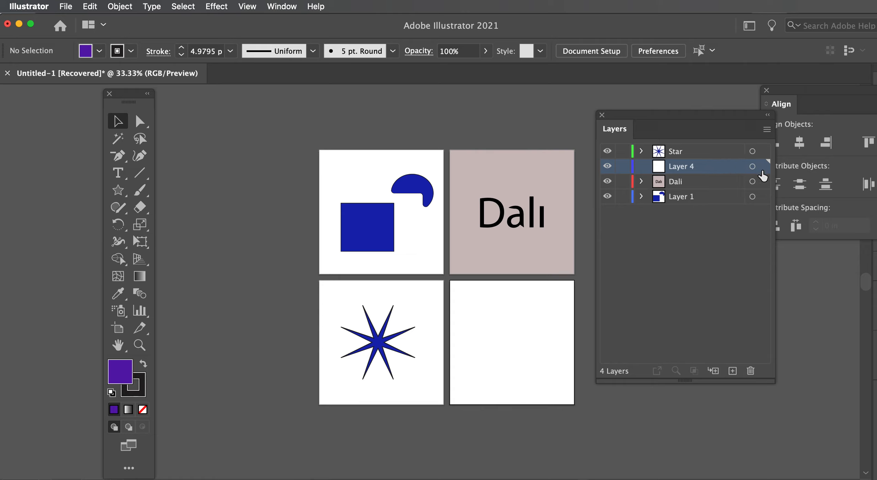
pyautogui.press('super+v')
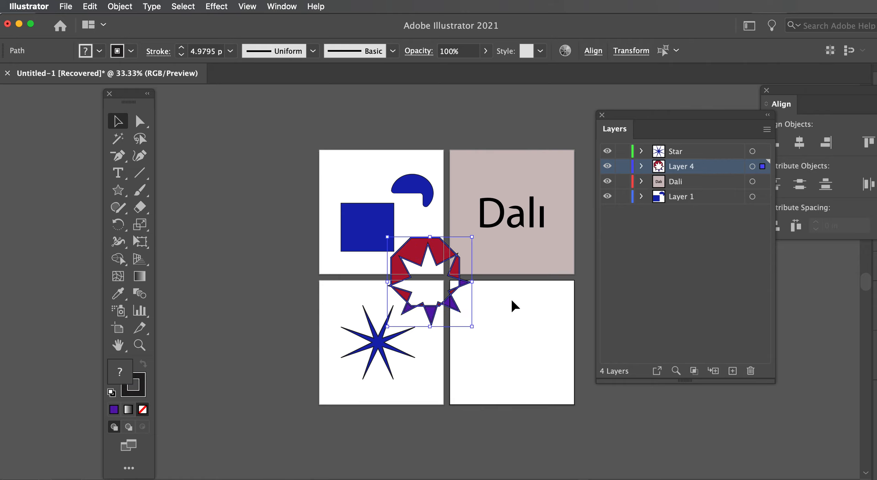
pyautogui.moveTo(414, 250); pyautogui.dragTo(492, 312)
pyautogui.click(672, 298)
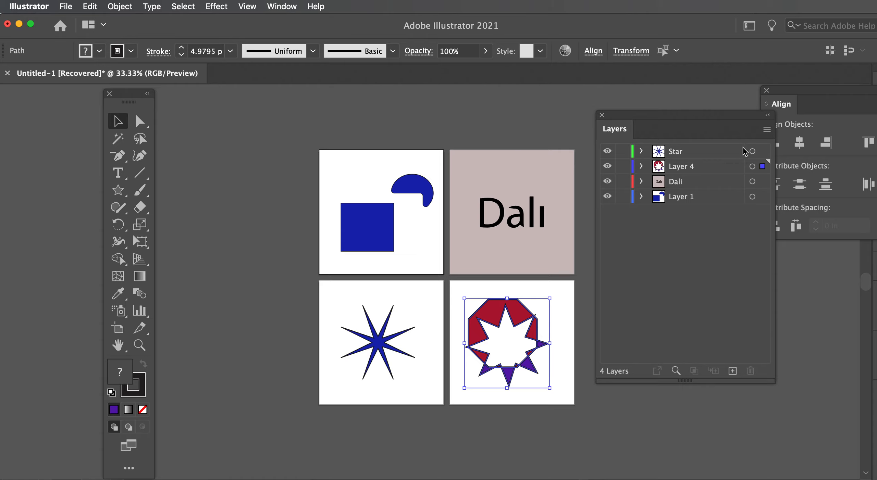
# Select the star through the Star layer and expand that layer to examine its path
pyautogui.click(762, 152)
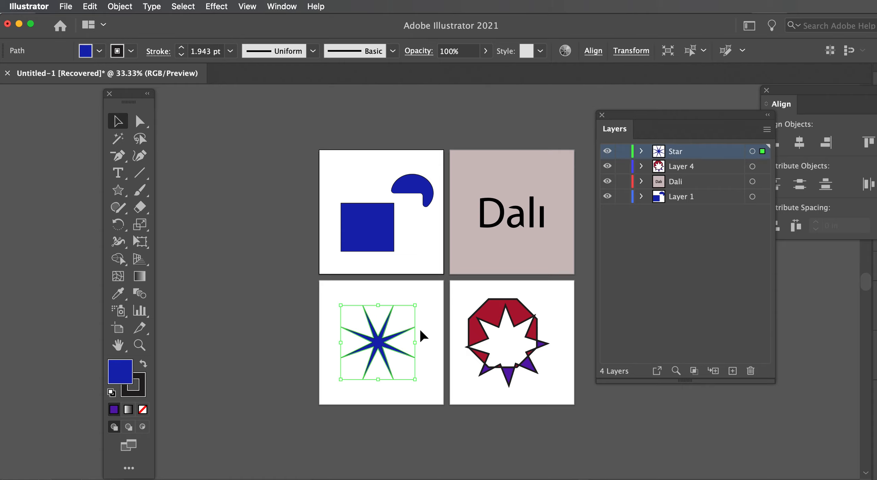
pyautogui.click(642, 151)
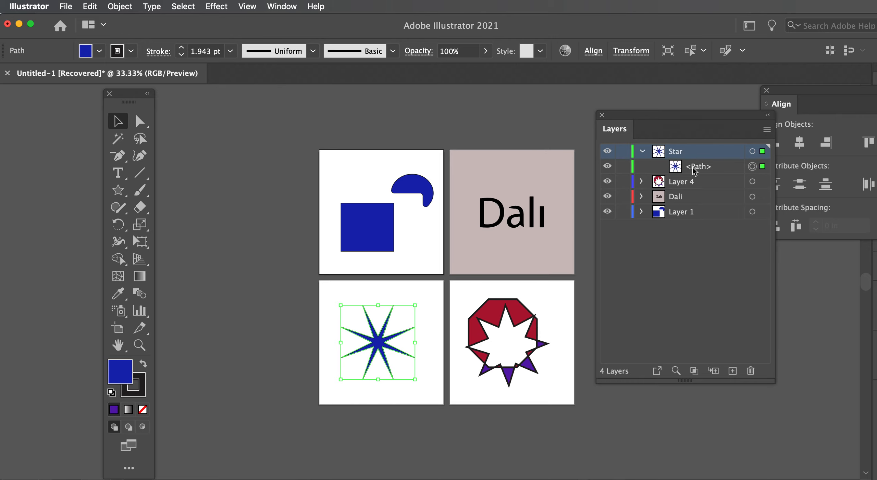
pyautogui.click(408, 215)
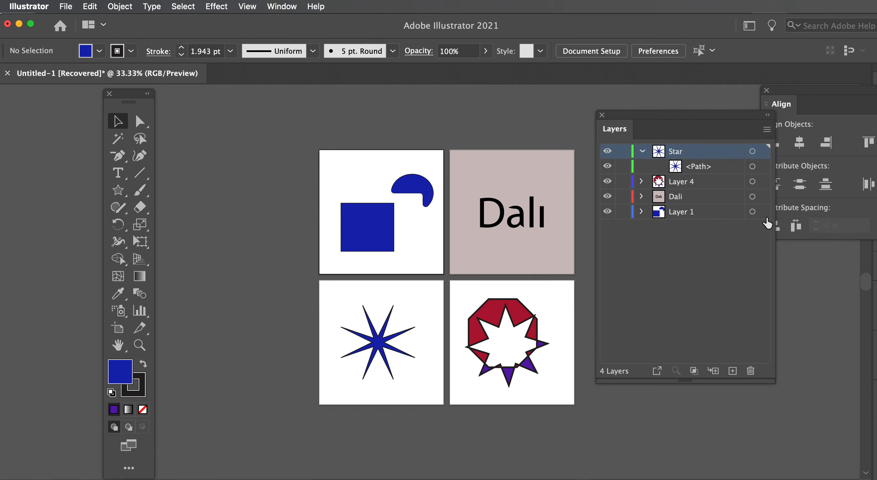
# Select Layer 1's contents from the Layers panel, expand the layer and target its paths individually to examine them
pyautogui.click(764, 213)
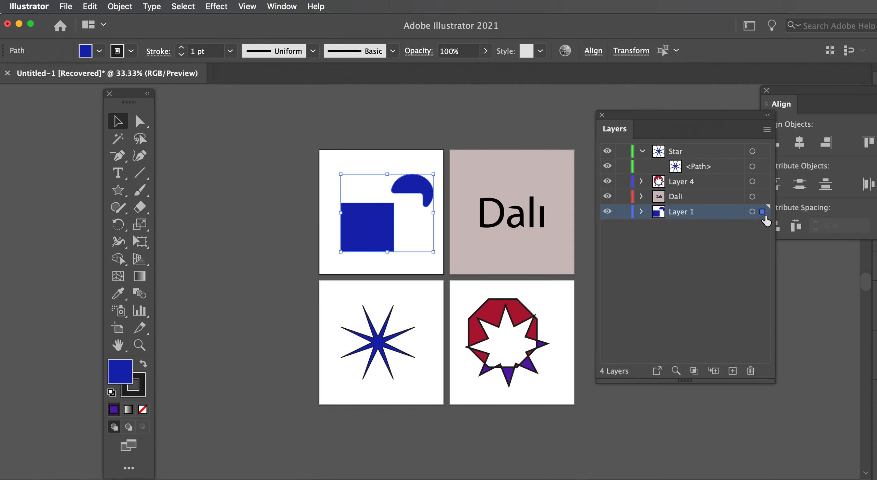
pyautogui.click(641, 212)
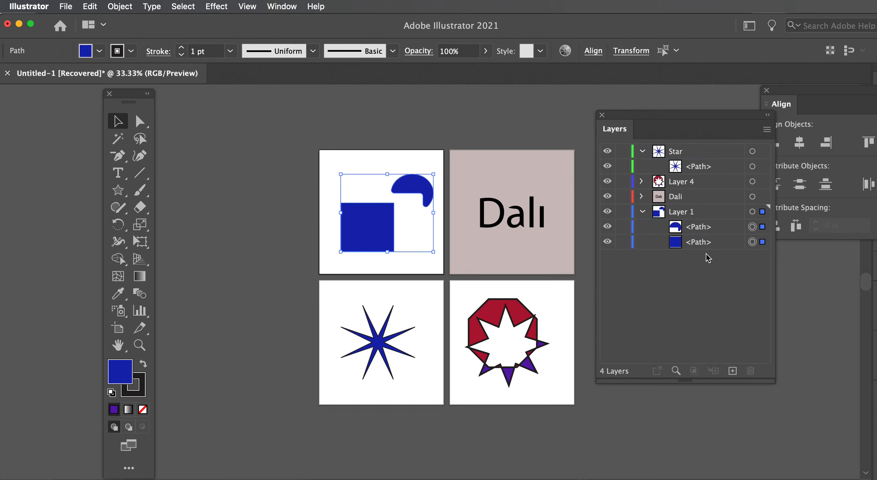
pyautogui.click(413, 263)
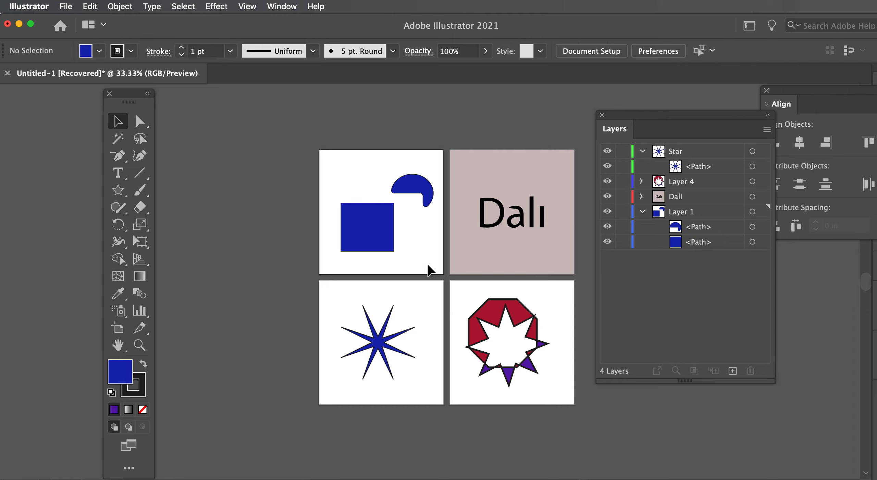
pyautogui.click(763, 227)
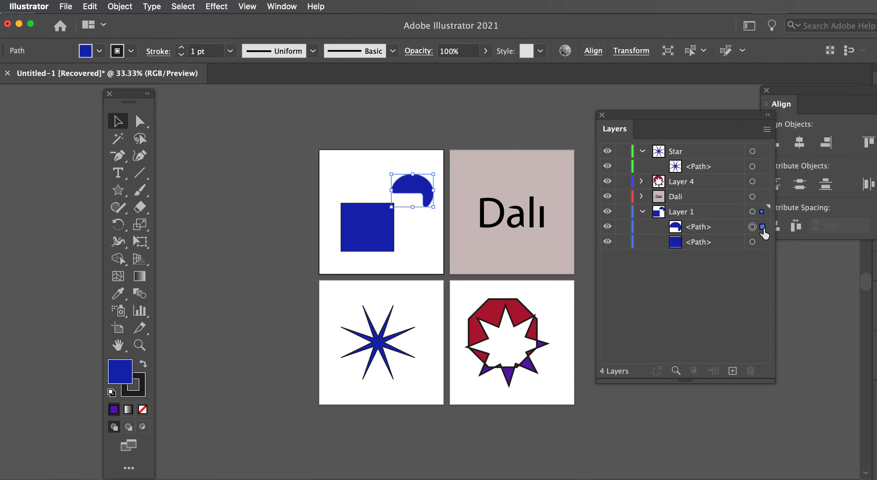
pyautogui.click(266, 183)
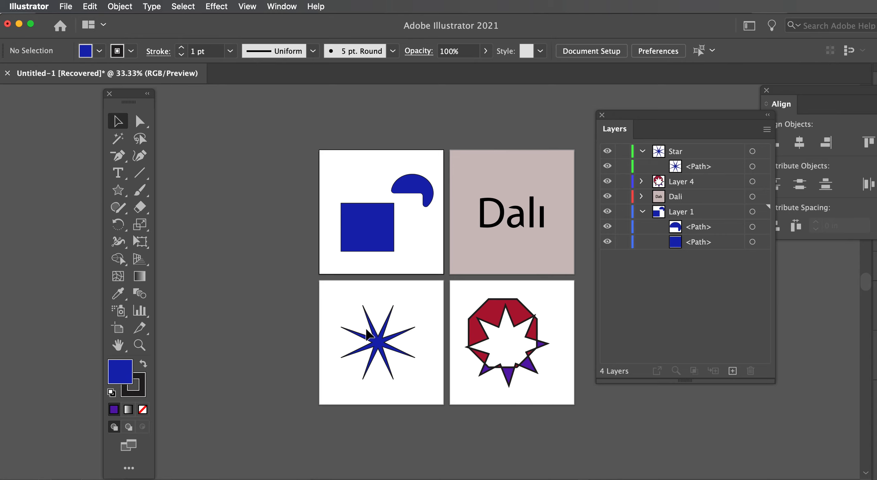
# Start exporting the document with Export As and name the file Word project
pyautogui.click(66, 7)
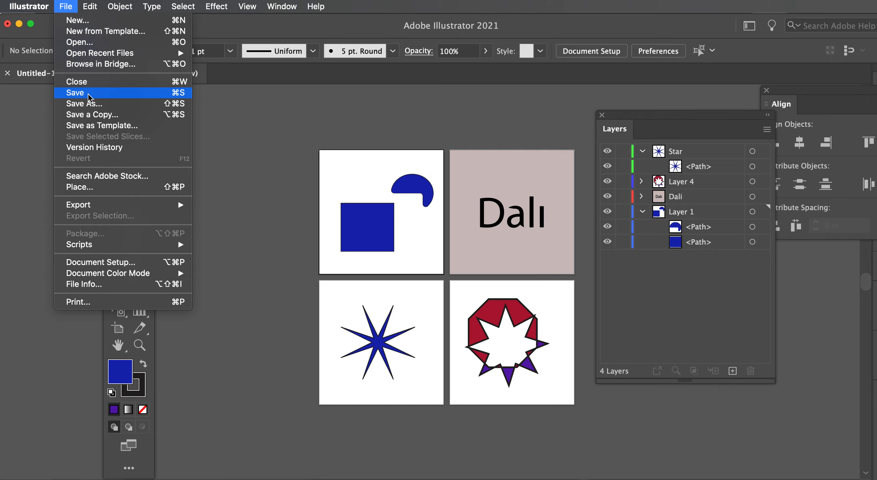
pyautogui.moveTo(97, 209)
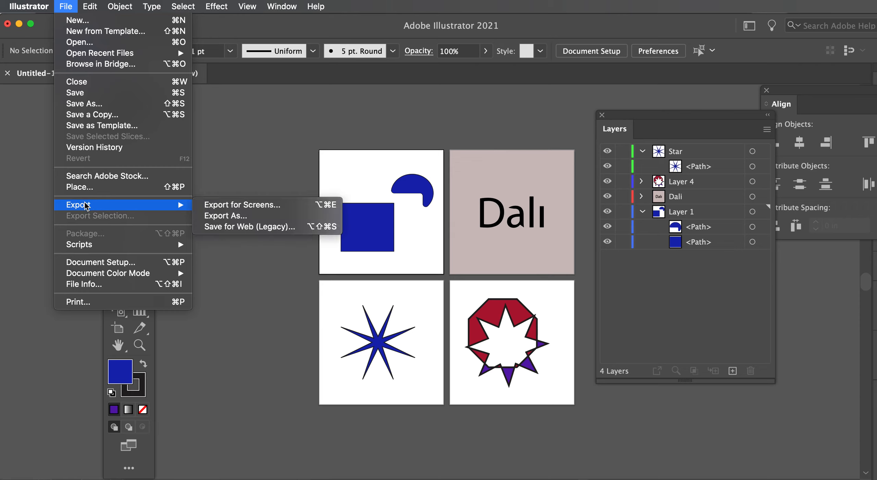
pyautogui.click(244, 219)
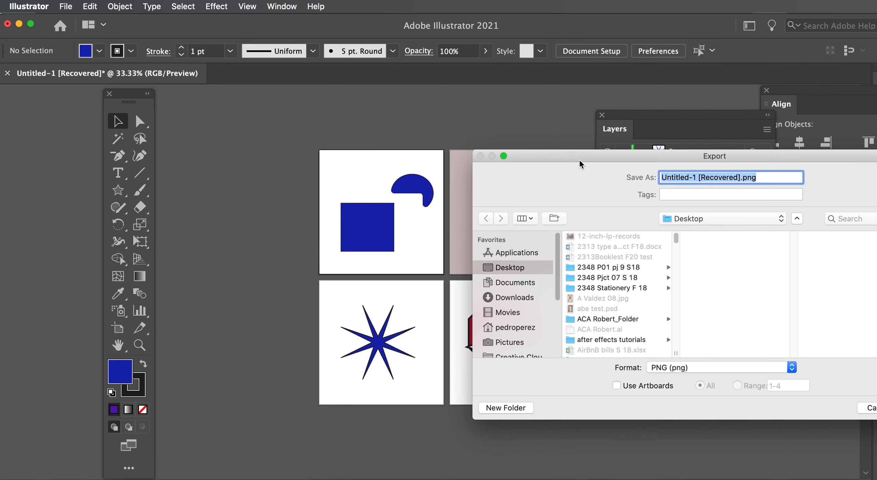
pyautogui.moveTo(577, 157); pyautogui.dragTo(316, 148)
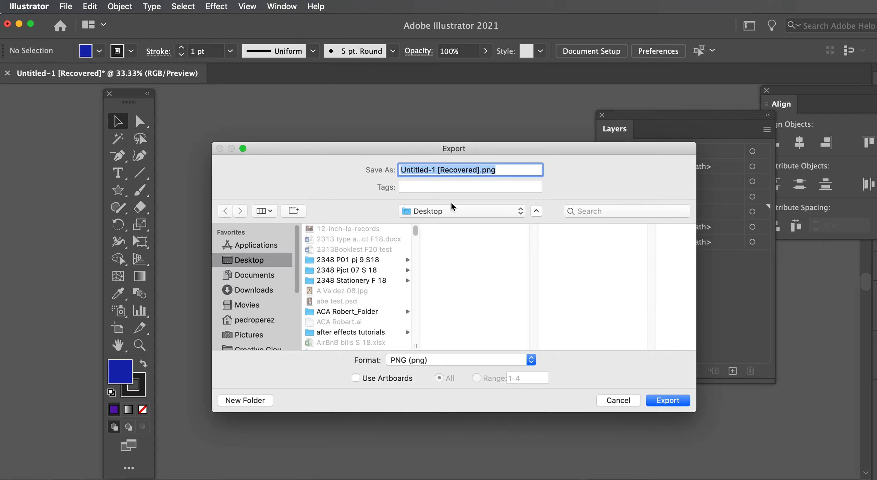
pyautogui.click(481, 171)
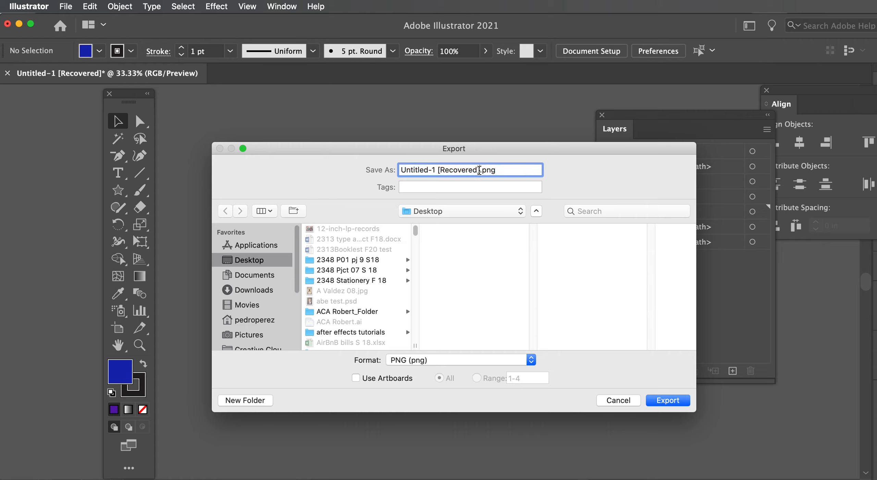
pyautogui.moveTo(480, 170); pyautogui.dragTo(384, 169)
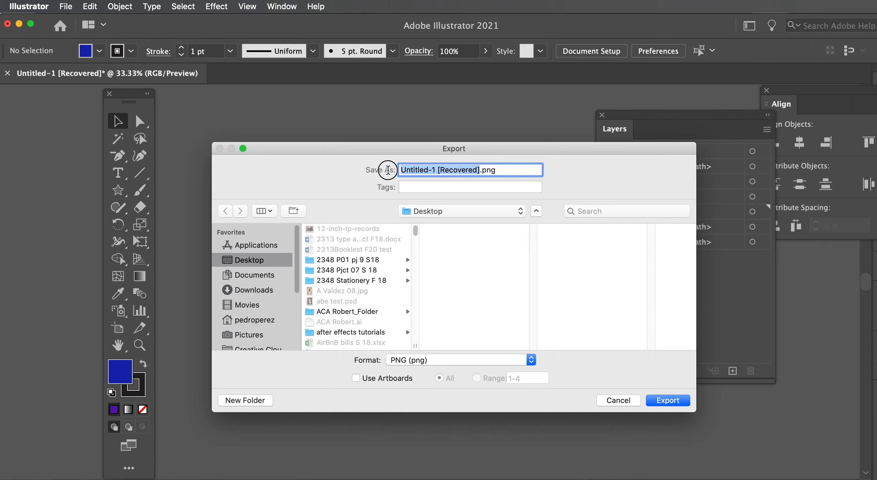
pyautogui.moveTo(471, 152); pyautogui.dragTo(448, 152)
pyautogui.write('Wo')
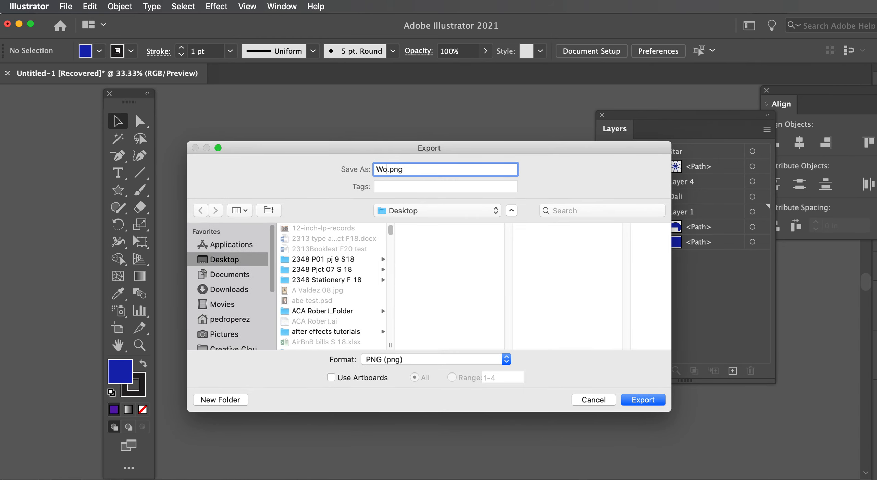
pyautogui.write('rd project')
pyautogui.moveTo(409, 150); pyautogui.dragTo(384, 128)
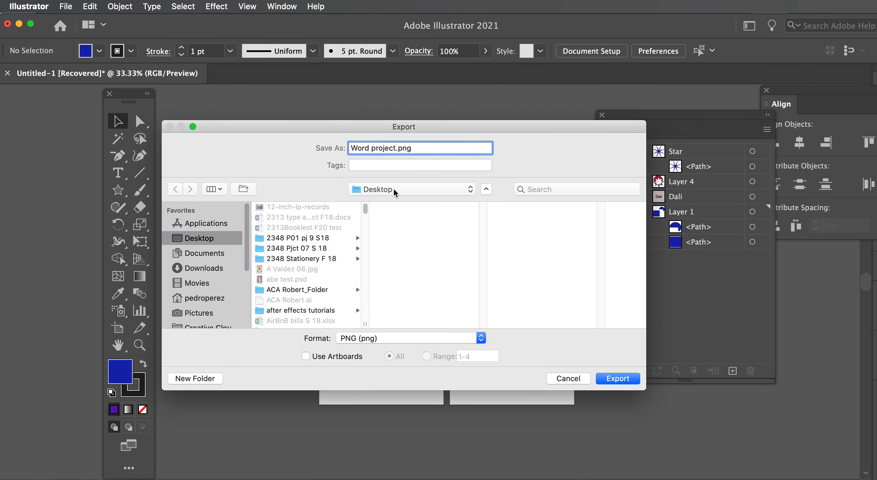
# Set the export format to JPEG (jpg) and enable Use Artboards for all artboards
pyautogui.click(482, 339)
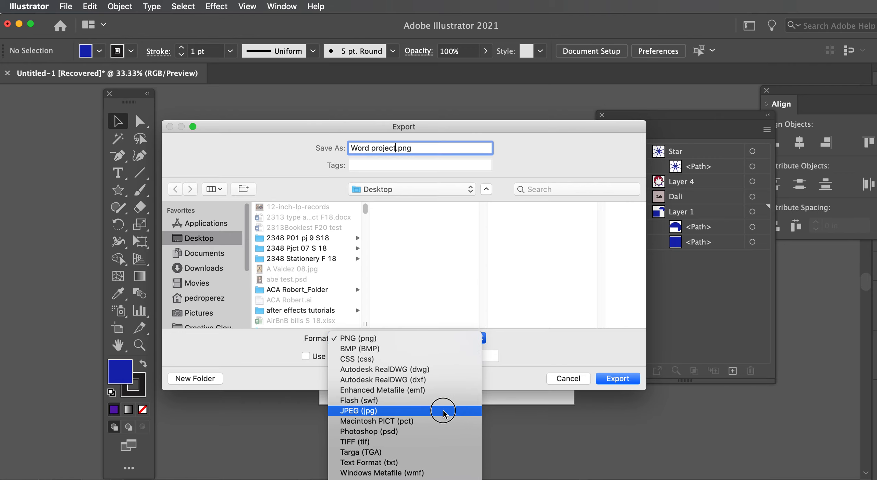
pyautogui.click(443, 413)
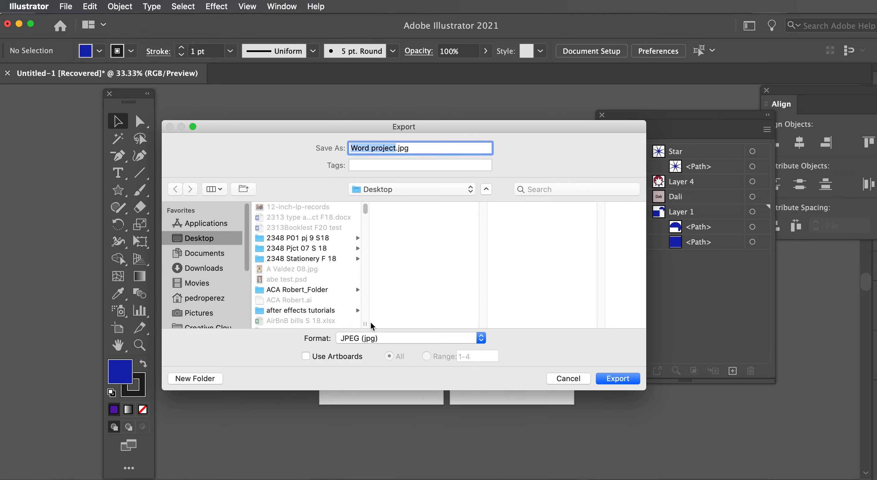
pyautogui.click(305, 357)
pyautogui.moveTo(317, 126); pyautogui.dragTo(735, 94)
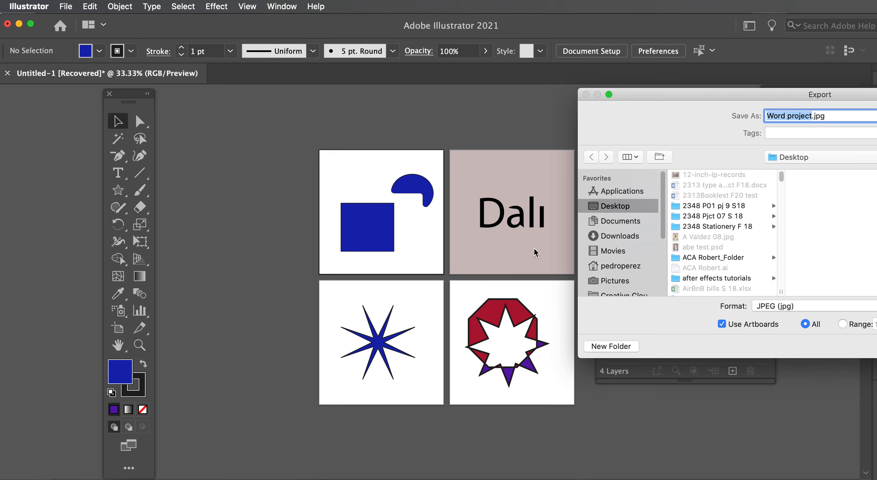
pyautogui.moveTo(723, 90); pyautogui.dragTo(674, 97)
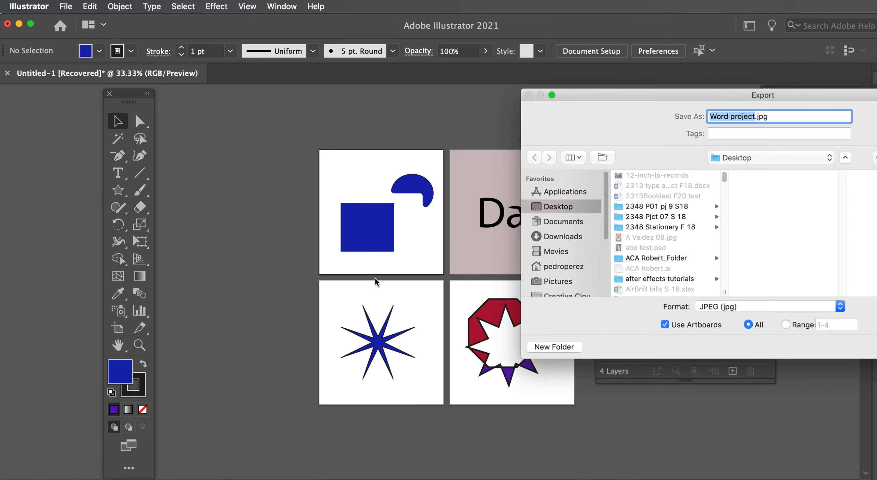
pyautogui.moveTo(619, 97); pyautogui.dragTo(407, 88)
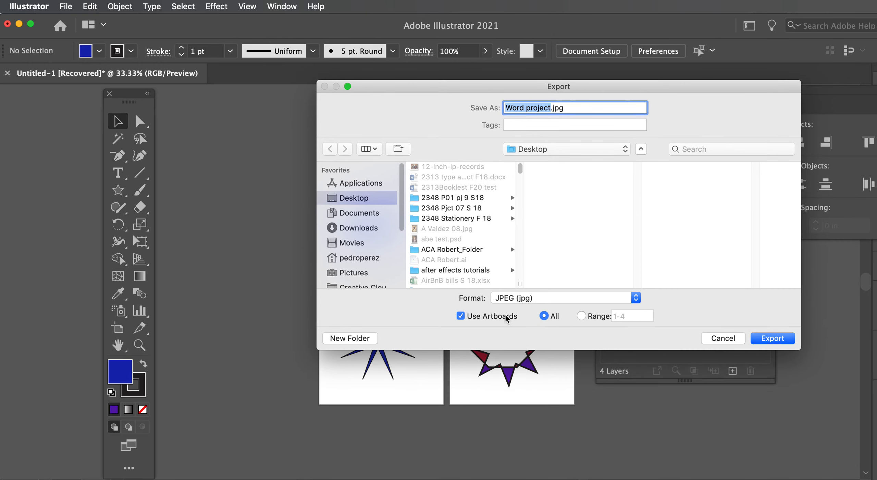
# Create a new folder named Word Project 2021 on the Desktop as the export destination
pyautogui.click(376, 339)
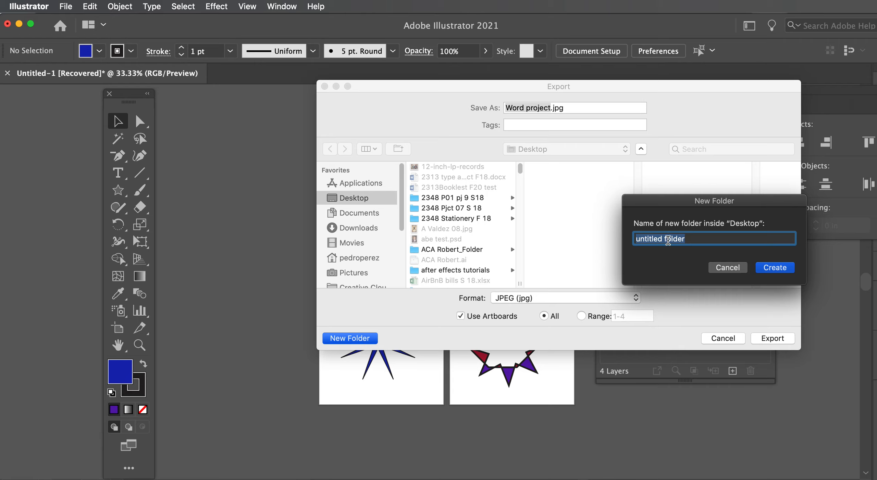
pyautogui.write('Word')
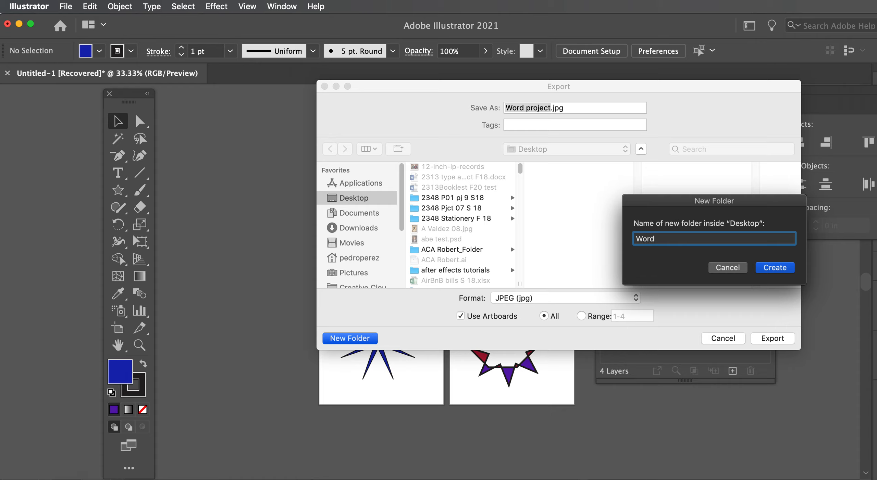
pyautogui.write(' Project 201')
pyautogui.press('BackSpace')
pyautogui.write('21')
pyautogui.click(779, 267)
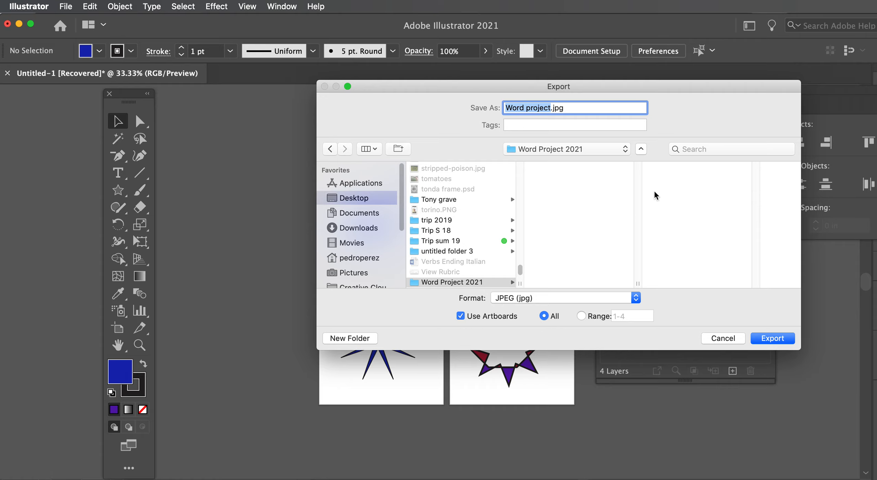
pyautogui.moveTo(715, 86); pyautogui.dragTo(613, 80)
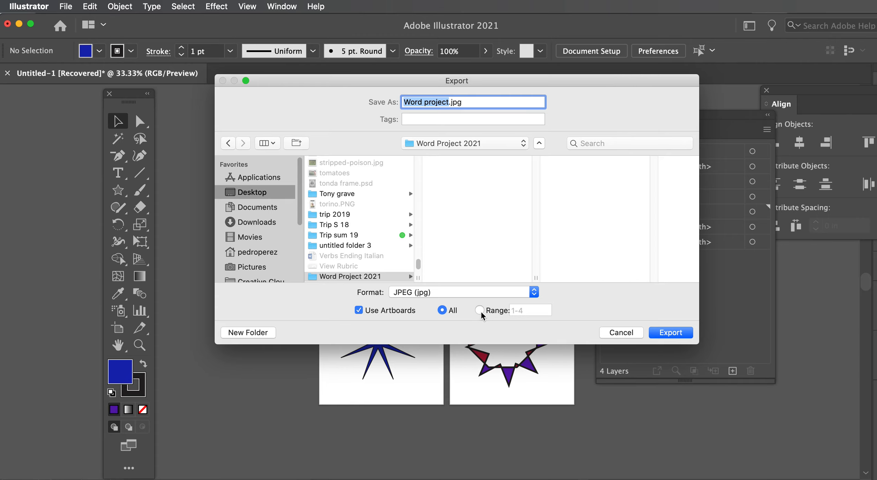
# Export the artboards, setting the JPEG resolution to Medium (150 ppi) and confirming the options
pyautogui.click(670, 332)
pyautogui.moveTo(767, 322); pyautogui.dragTo(419, 98)
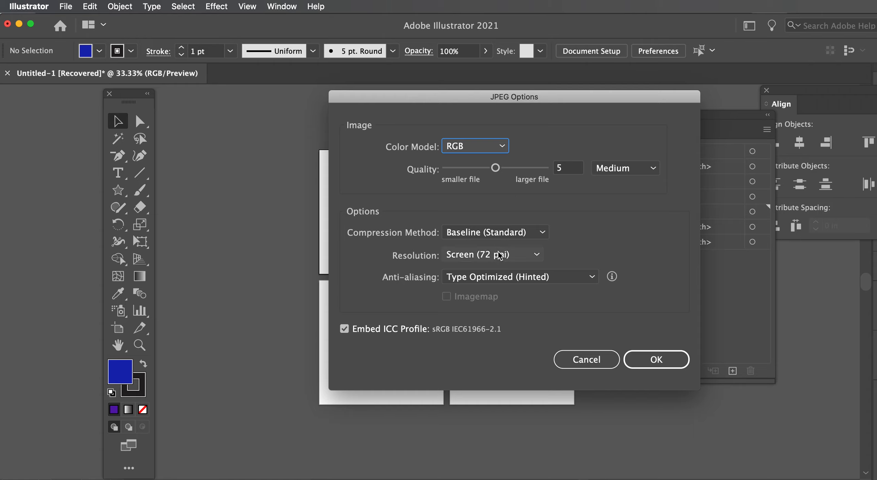
pyautogui.click(536, 255)
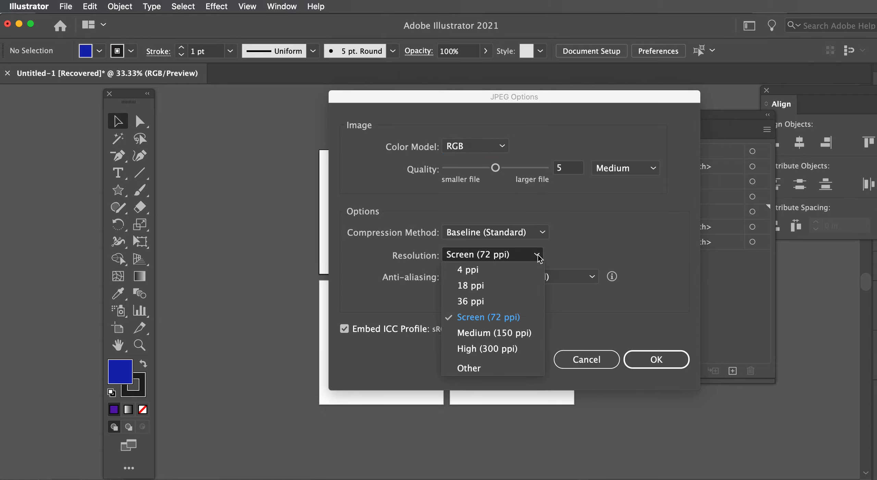
pyautogui.click(523, 333)
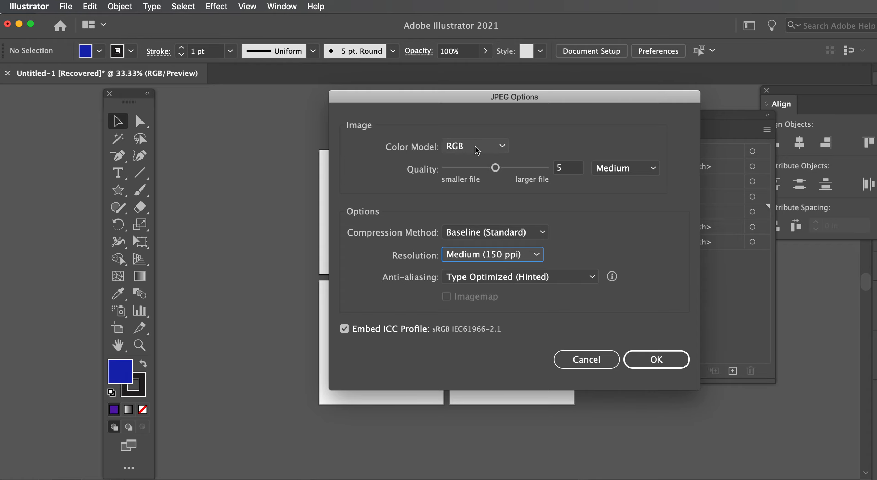
pyautogui.click(657, 360)
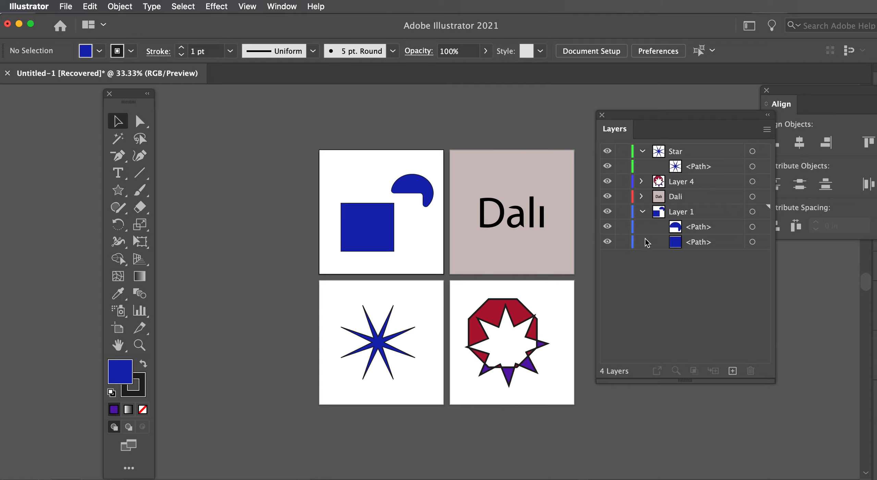